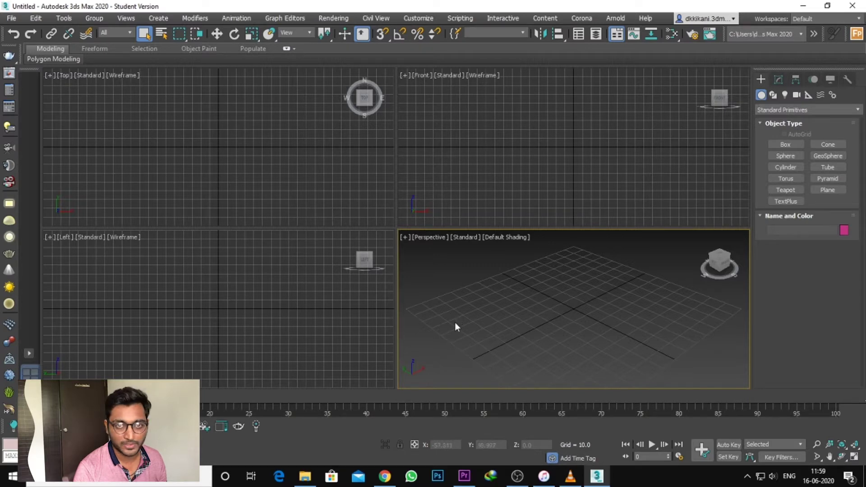
# Step: Cycle the active viewport through Top, Front, Left and Perspective views
pyautogui.click(195, 176)
pyautogui.click(600, 176)
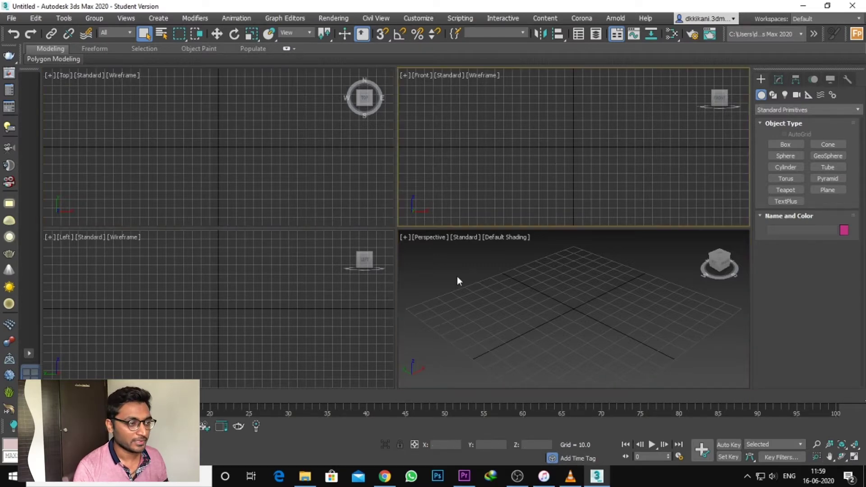
pyautogui.click(458, 277)
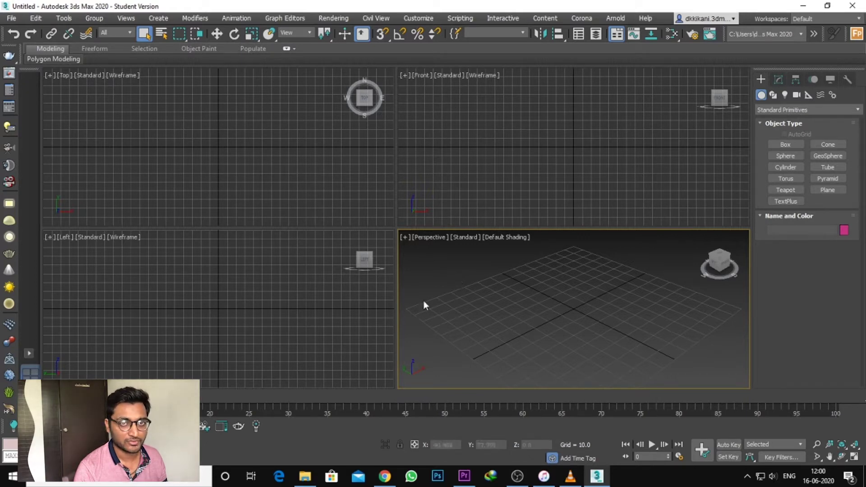
pyautogui.click(117, 192)
pyautogui.click(104, 292)
pyautogui.click(464, 164)
pyautogui.click(496, 293)
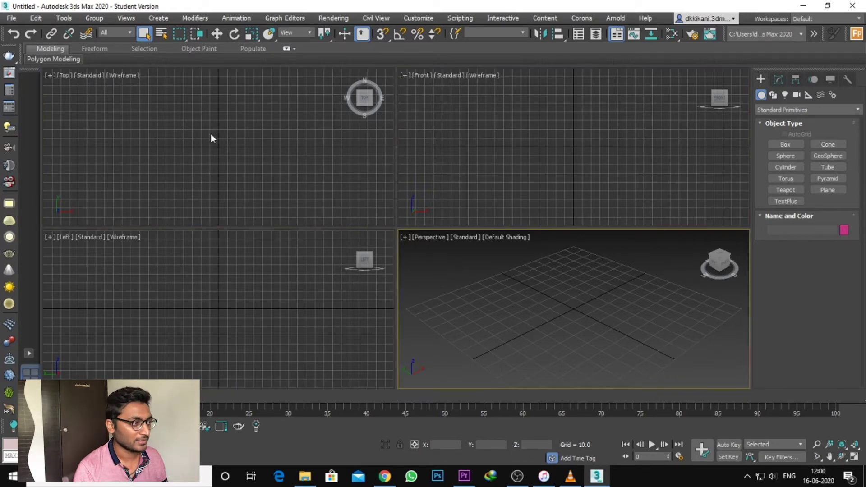
pyautogui.click(210, 134)
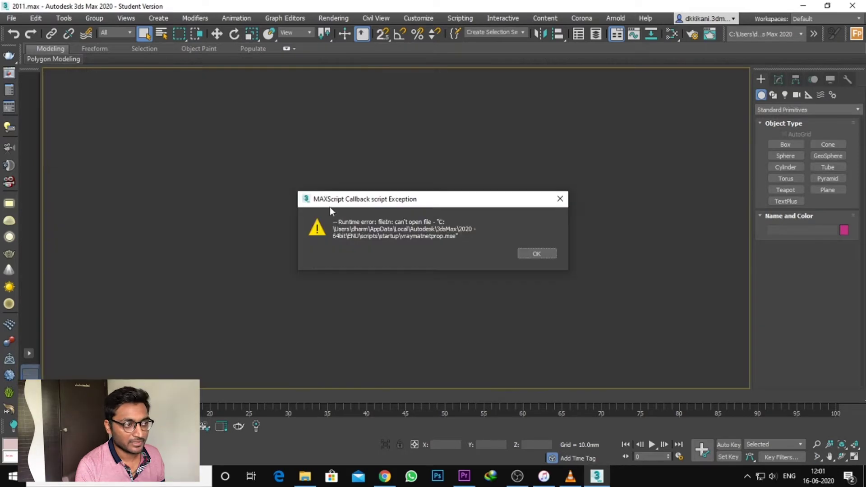
# Step: Dismiss the MAXScript error, select the lattice panel, and quit 3ds Max without saving
pyautogui.click(526, 253)
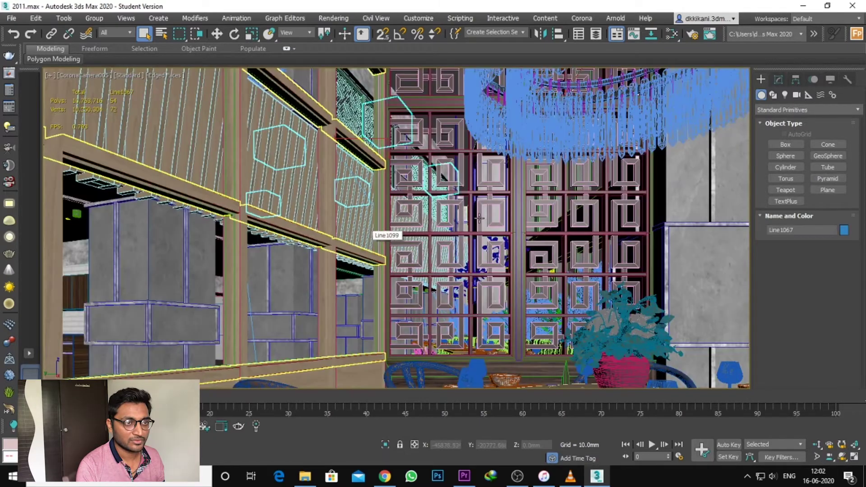
pyautogui.click(479, 218)
pyautogui.click(852, 6)
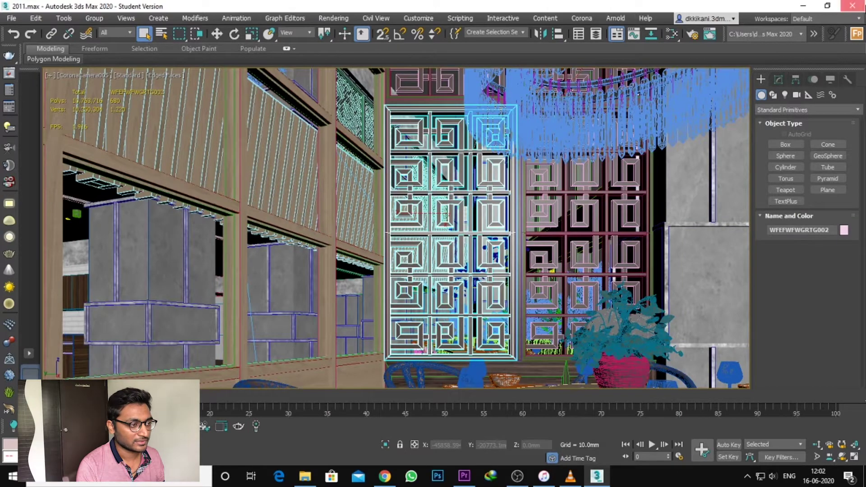
pyautogui.click(441, 256)
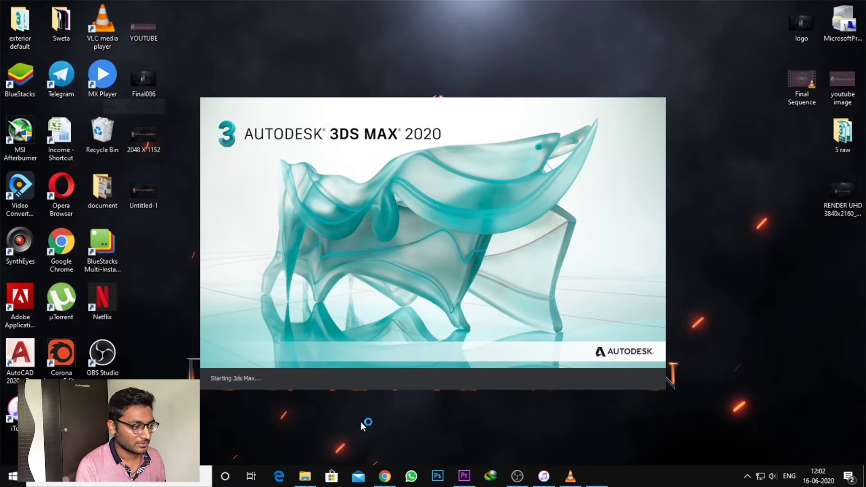
# Step: Relaunch 3ds Max 2020 from the desktop and wait for the Welcome Screen
pyautogui.moveTo(332, 460); pyautogui.dragTo(333, 458)
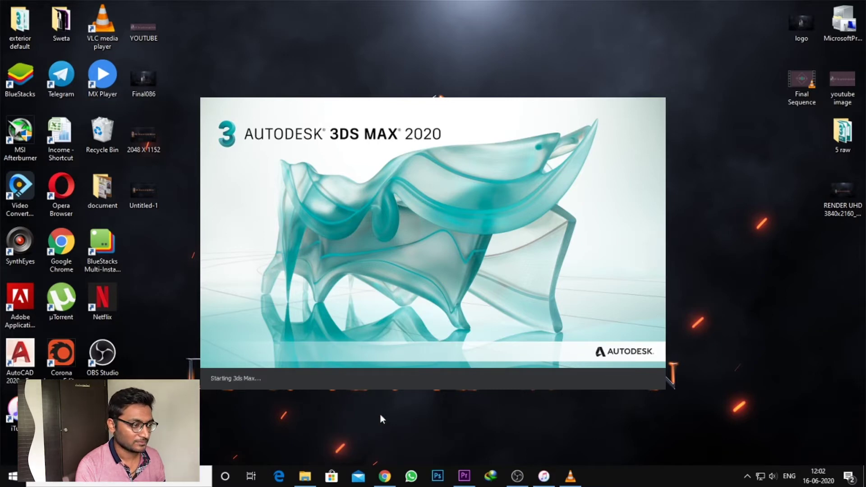
pyautogui.moveTo(364, 422); pyautogui.dragTo(328, 458)
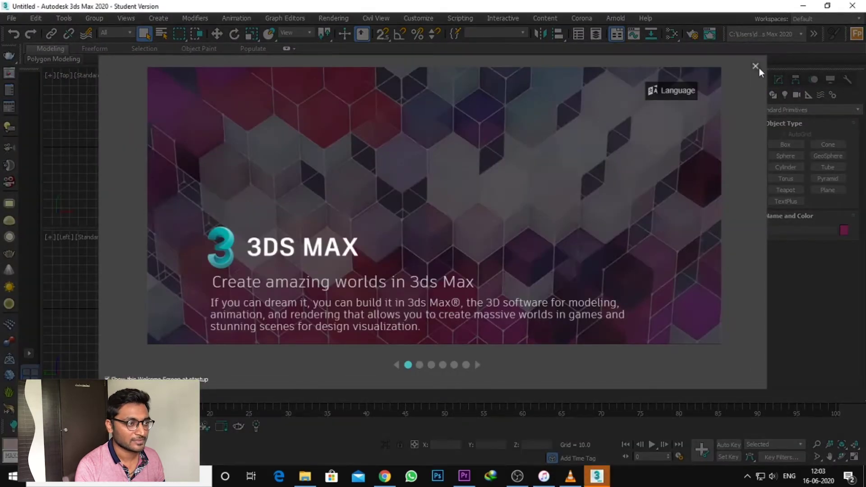
# Step: Close the Welcome Screen, which brings up the Script Controller pop-up
pyautogui.click(756, 67)
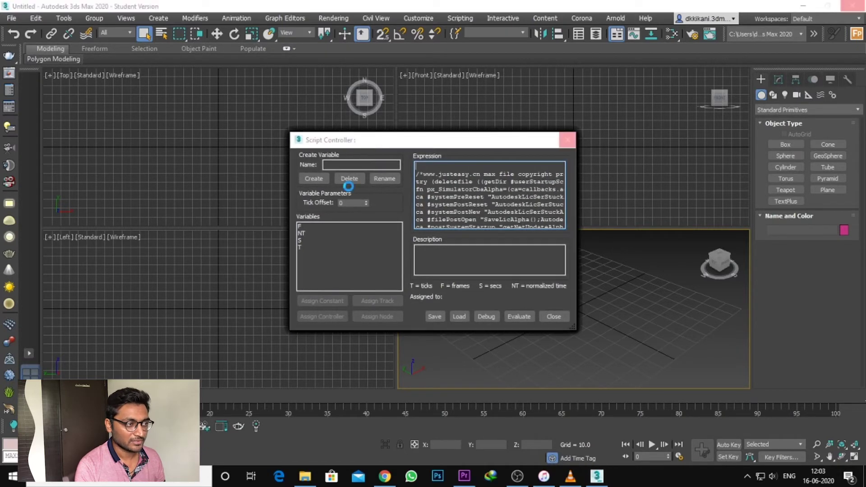
# Step: End the frozen 3dsmax task in Task Manager, then close Task Manager
pyautogui.rightClick(636, 484)
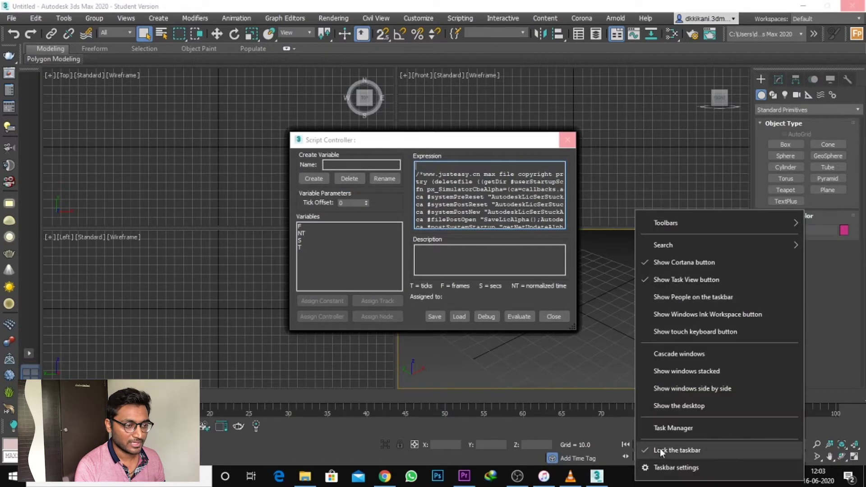
pyautogui.click(670, 428)
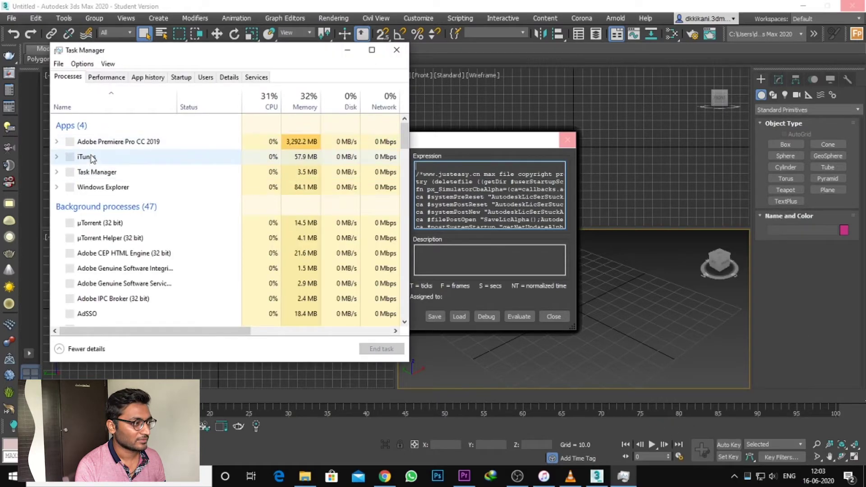
pyautogui.click(118, 142)
pyautogui.click(379, 350)
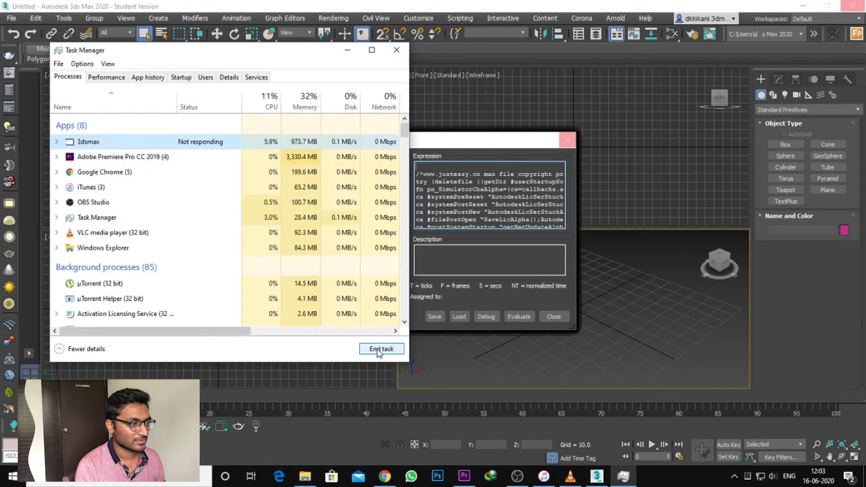
pyautogui.hotkey('alt', 'F4')
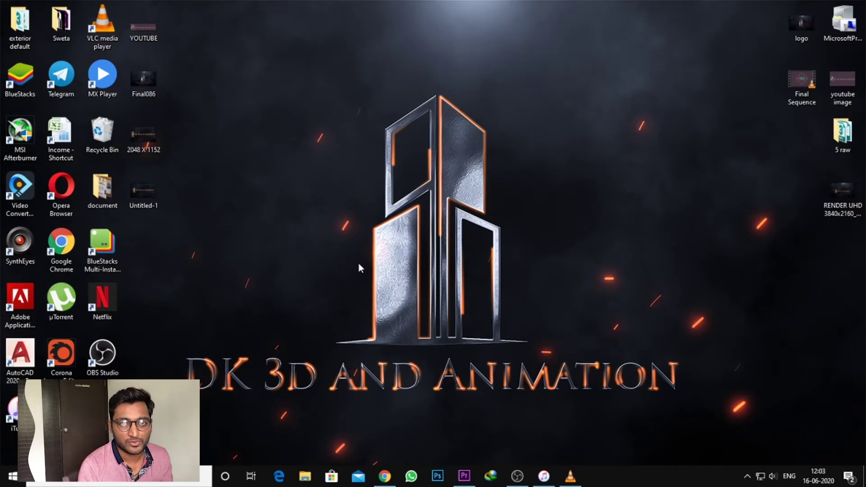
# Step: Browse File Explorer to C:\Users\<user> and show hidden files and folders
pyautogui.click(305, 476)
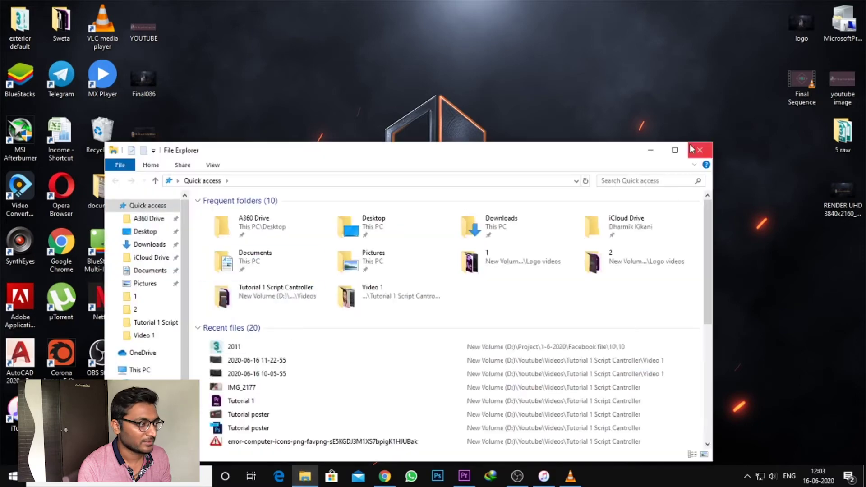
pyautogui.click(675, 149)
pyautogui.click(63, 221)
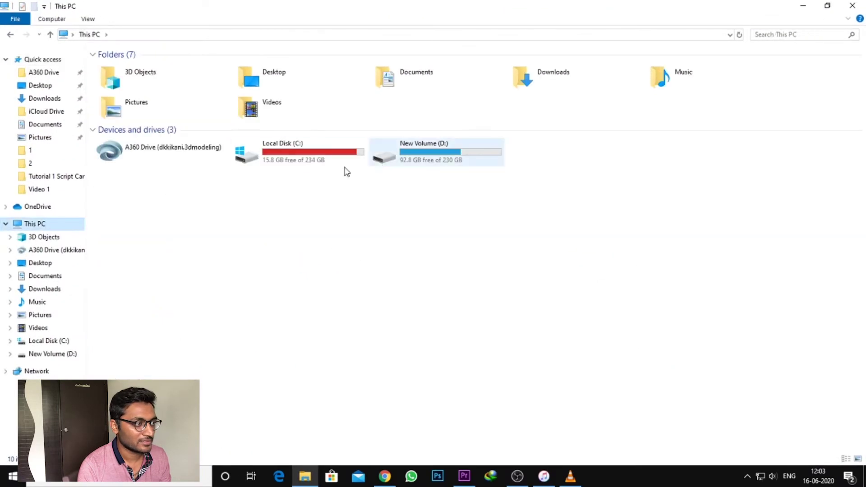
pyautogui.doubleClick(294, 165)
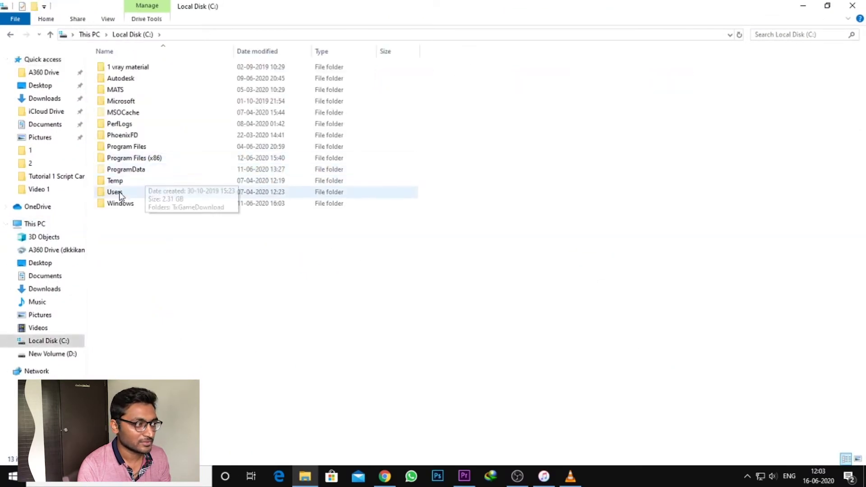
pyautogui.doubleClick(115, 192)
pyautogui.doubleClick(116, 78)
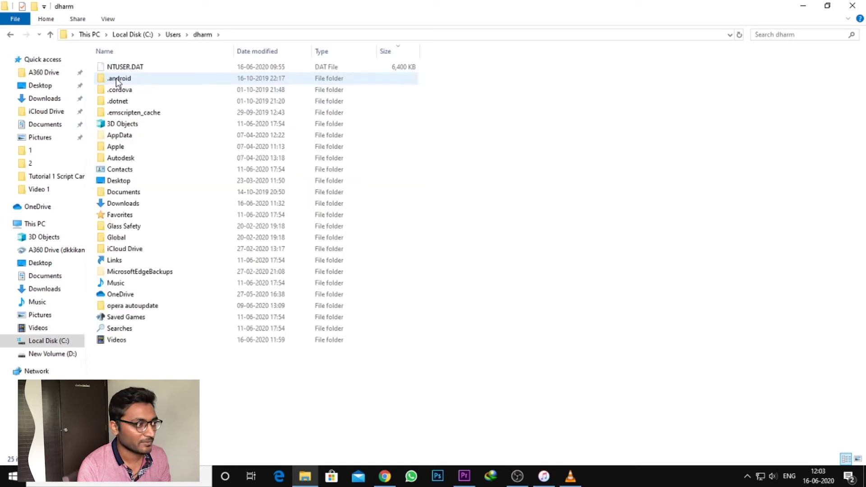
pyautogui.click(108, 20)
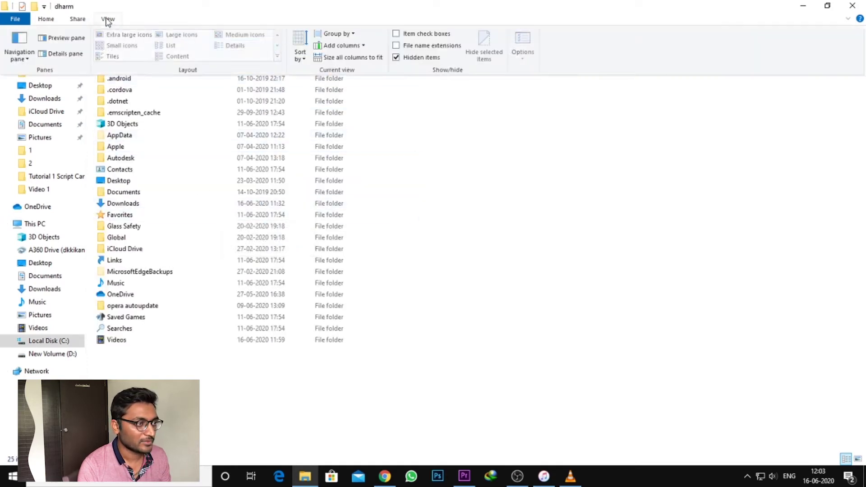
pyautogui.click(407, 59)
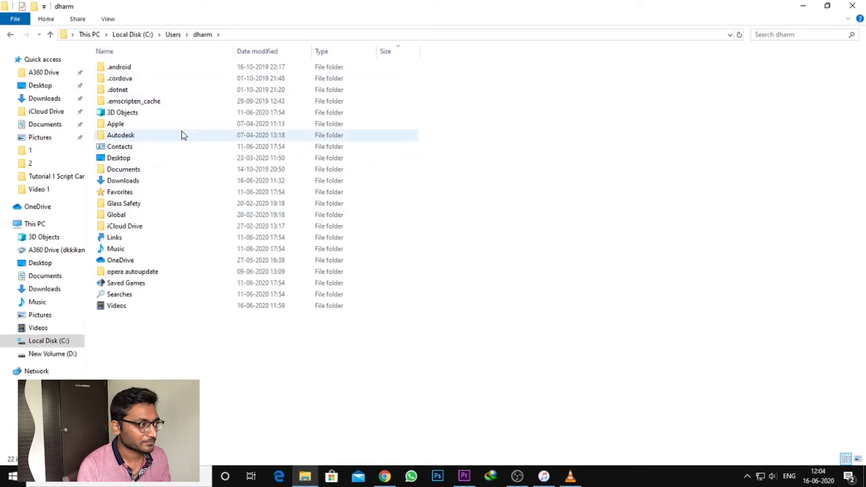
# Step: Delete the ENU folder in AppData\Local\Autodesk\3dsMax\2020 - 64bit, then minimize Explorer
pyautogui.doubleClick(112, 136)
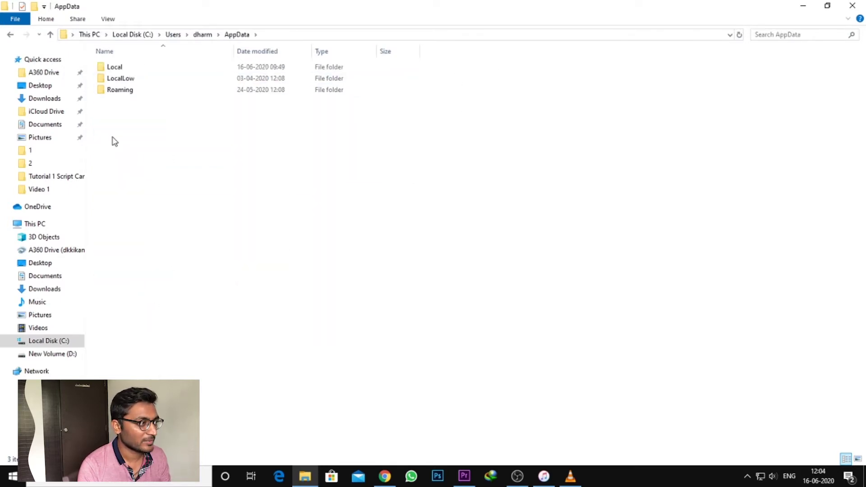
pyautogui.click(132, 70)
pyautogui.doubleClick(132, 70)
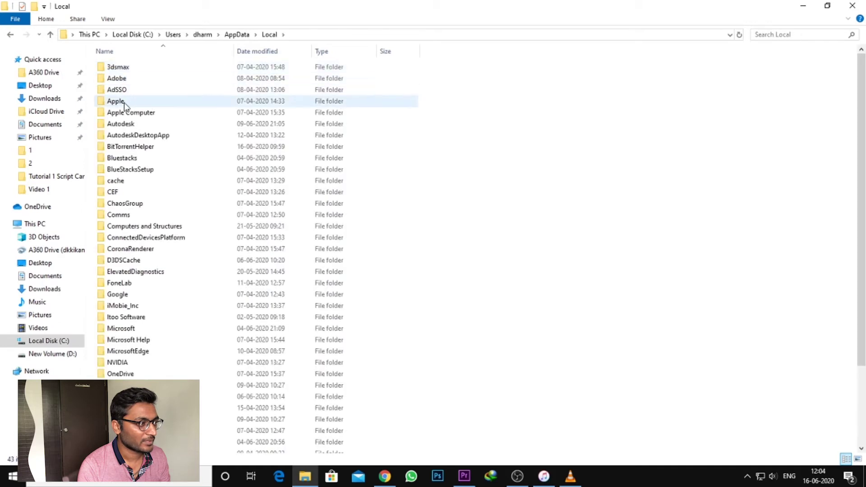
pyautogui.doubleClick(127, 126)
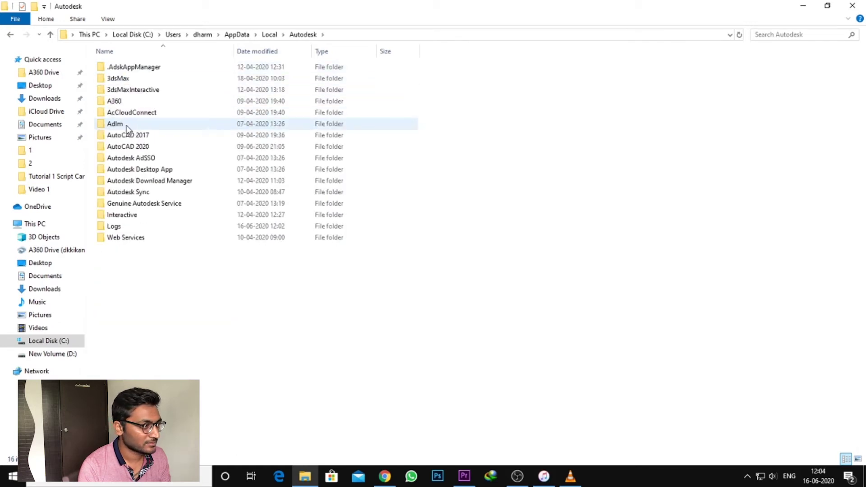
pyautogui.doubleClick(148, 81)
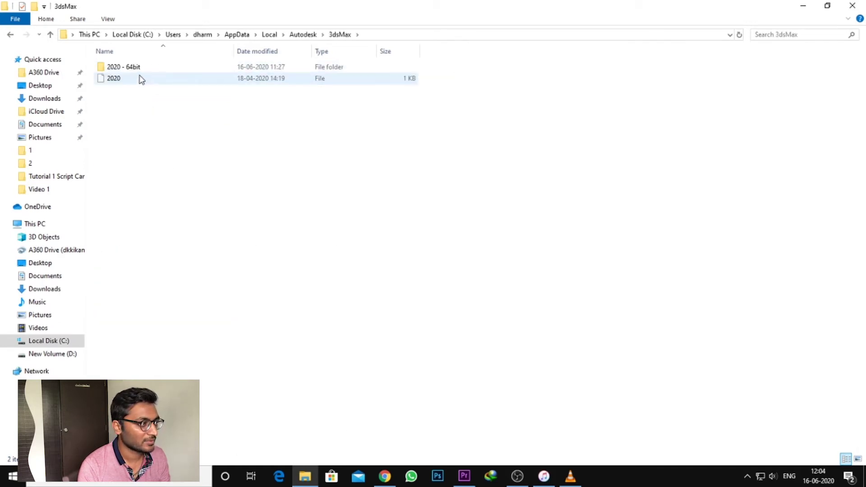
pyautogui.doubleClick(134, 70)
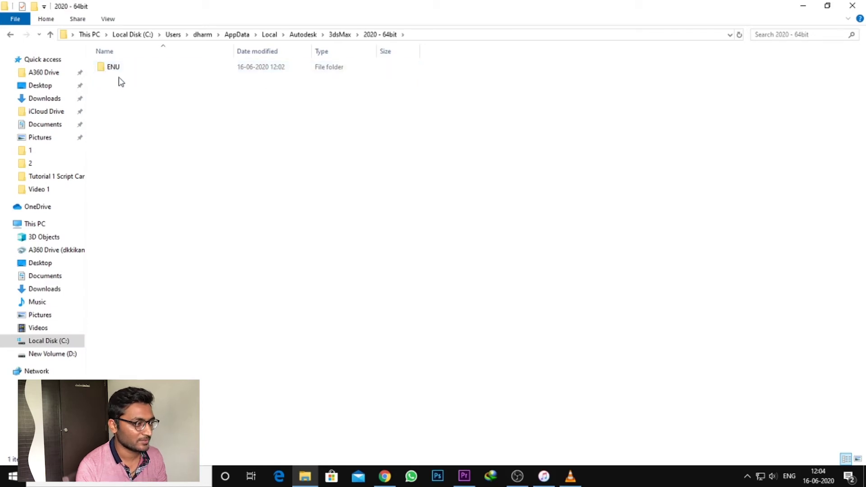
pyautogui.click(116, 70)
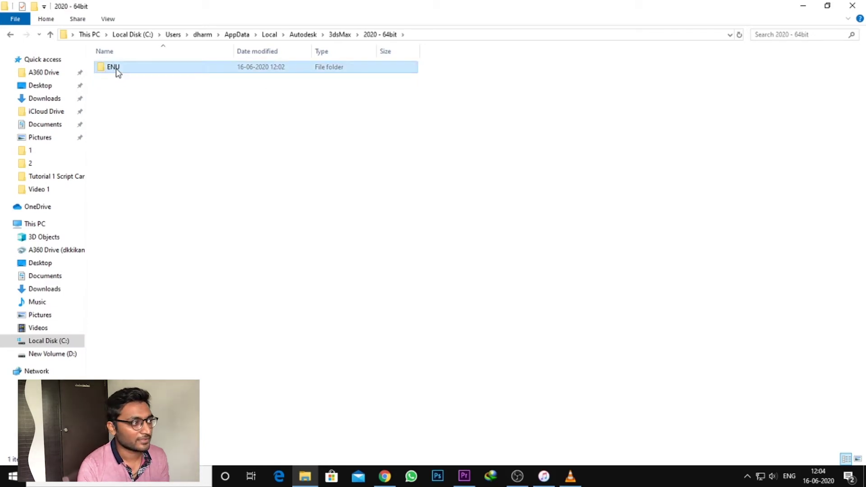
pyautogui.press('Delete')
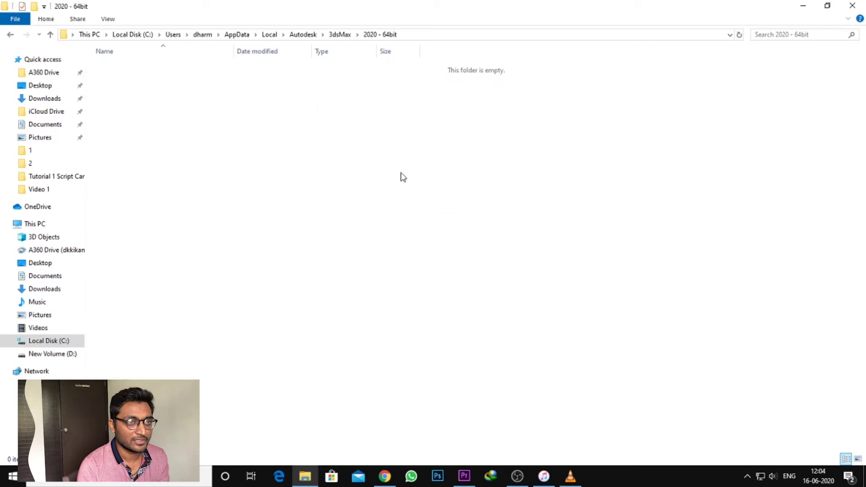
pyautogui.click(803, 6)
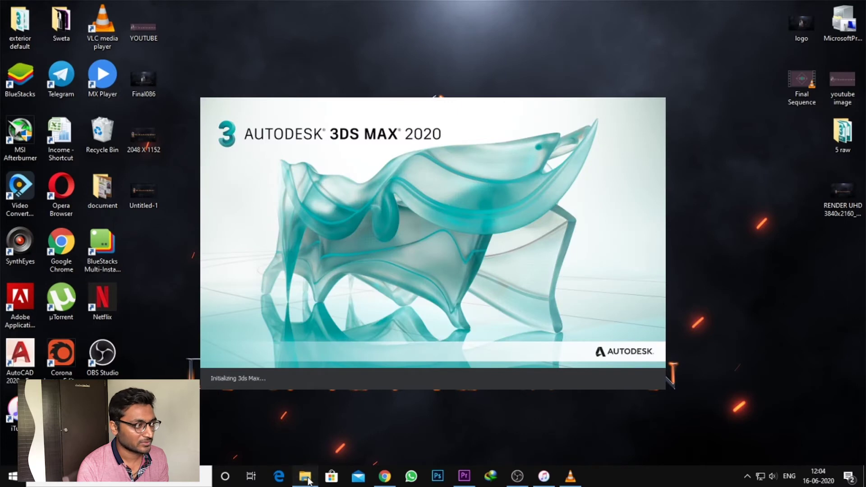
# Step: Bring File Explorer back to check for ENU, then close it to reveal 3ds Max
pyautogui.click(304, 476)
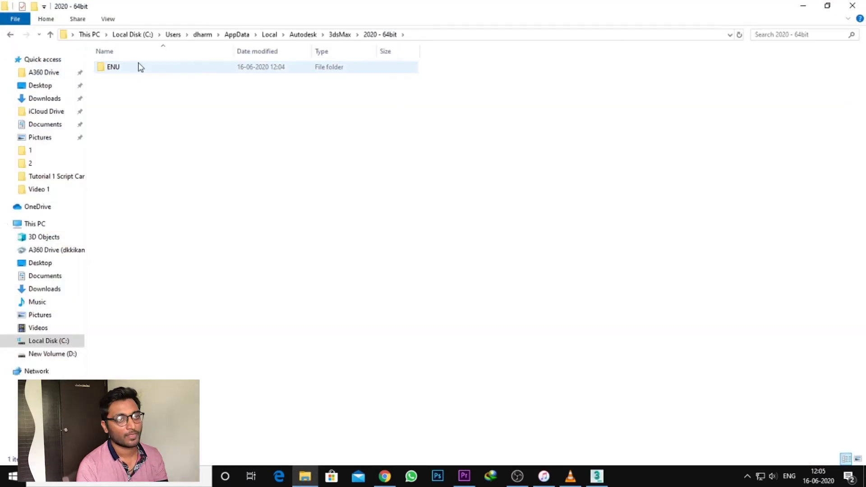
pyautogui.click(852, 5)
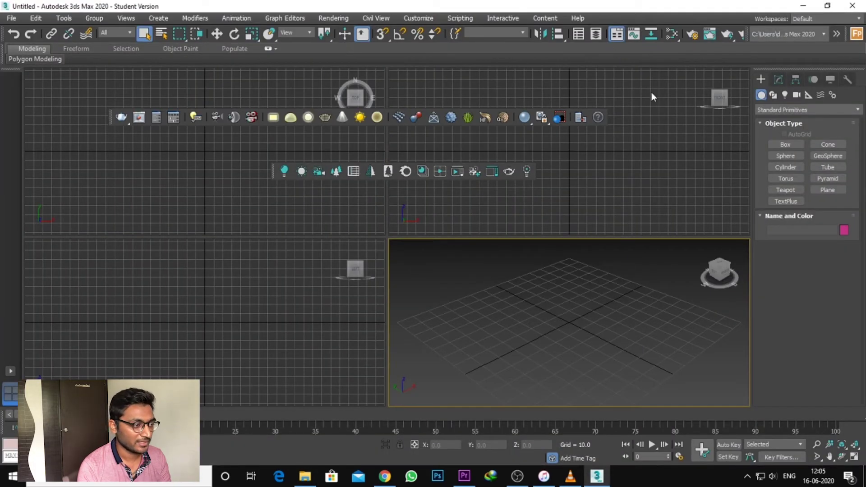
# Step: Reopen File Explorer to inspect the regenerated ENU folder, then close it
pyautogui.click(305, 476)
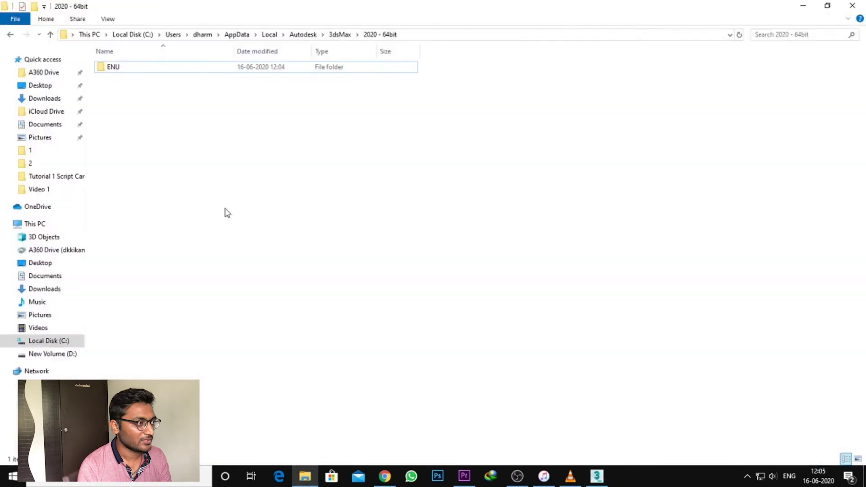
pyautogui.click(103, 66)
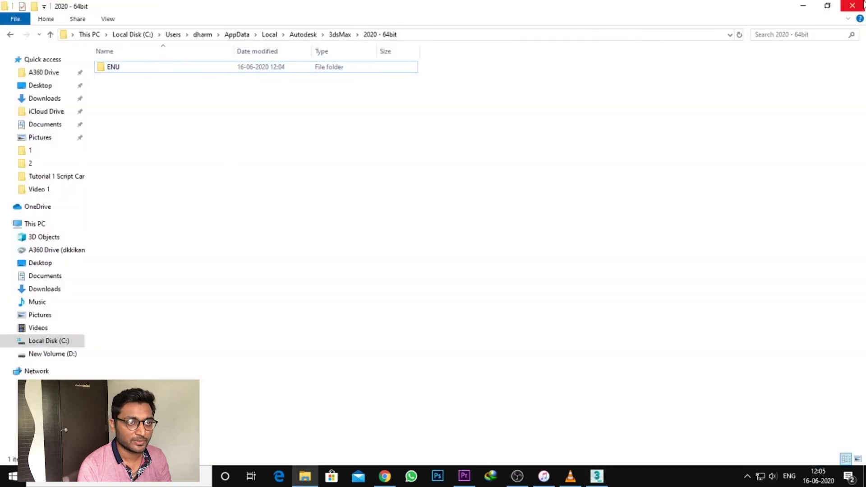
pyautogui.click(852, 6)
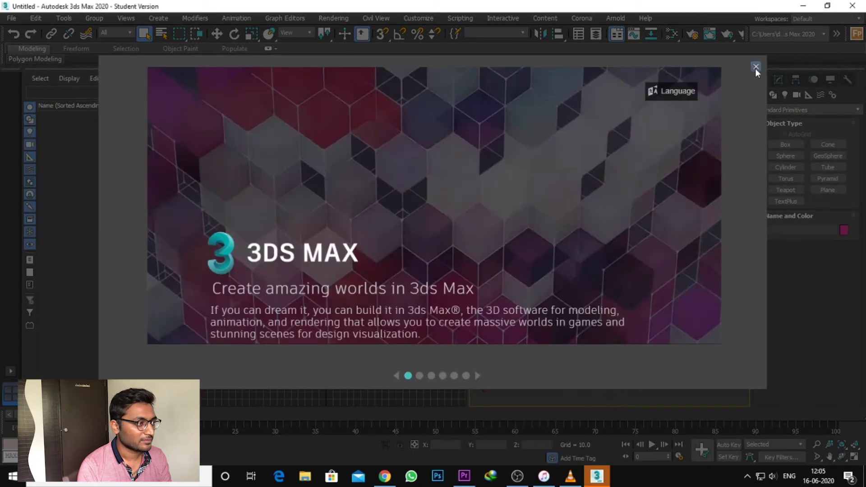
# Step: Dismiss the Welcome Screen, dock the two floating toolbars, and close the Scene Explorer
pyautogui.click(756, 66)
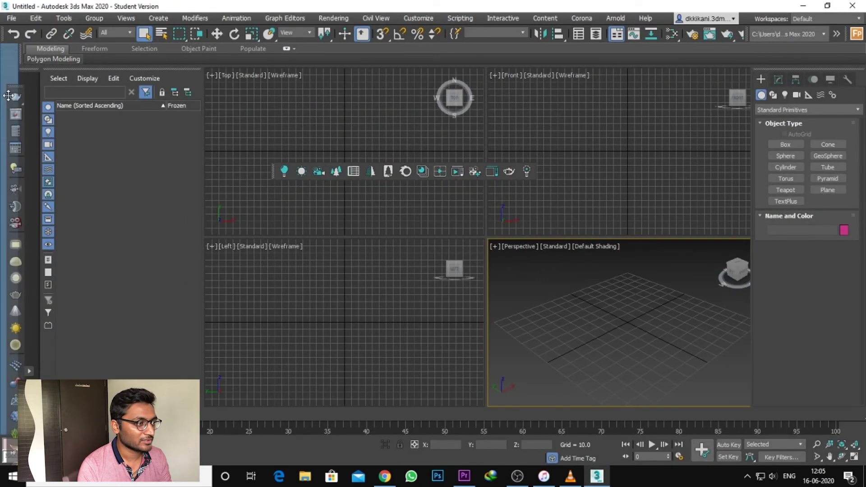
pyautogui.moveTo(272, 171); pyautogui.dragTo(21, 172)
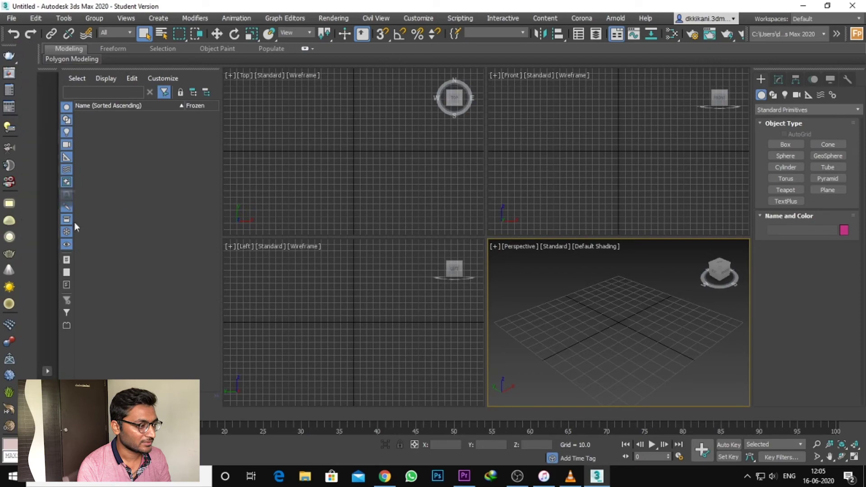
pyautogui.moveTo(28, 50); pyautogui.dragTo(253, 432)
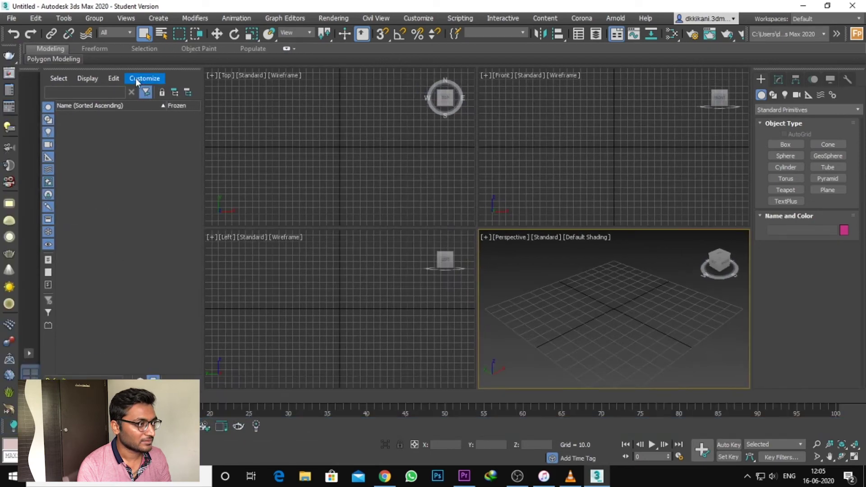
pyautogui.moveTo(174, 71); pyautogui.dragTo(274, 143)
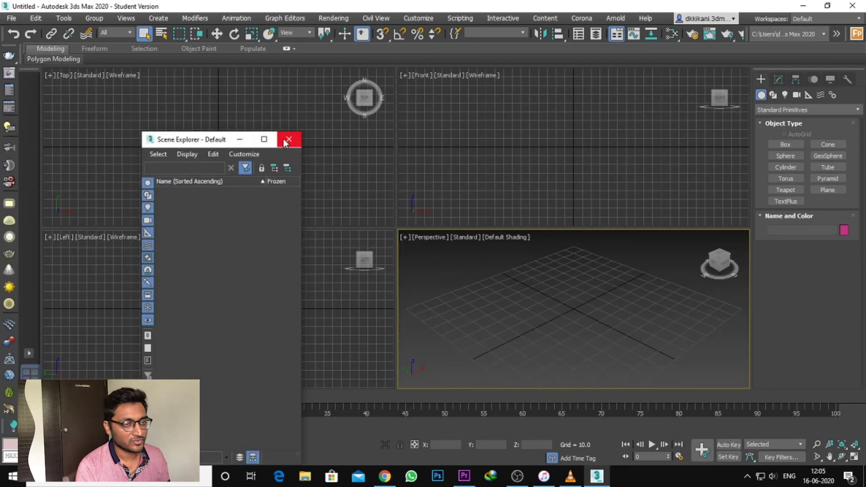
pyautogui.click(288, 139)
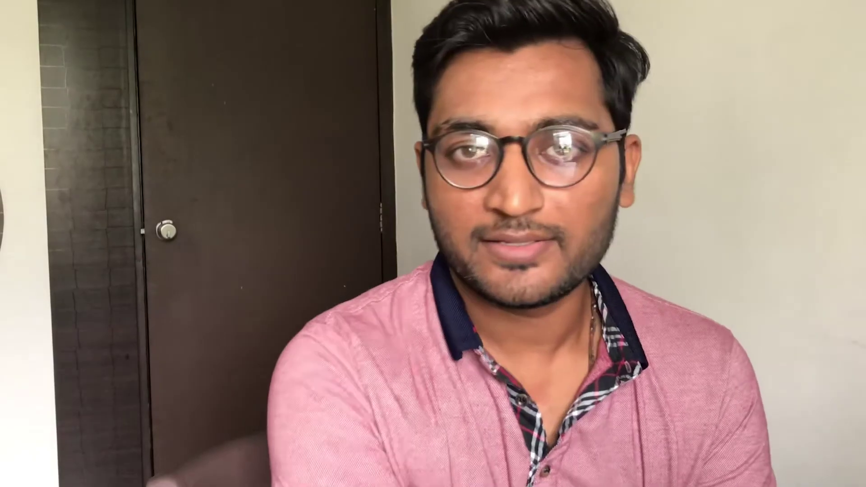